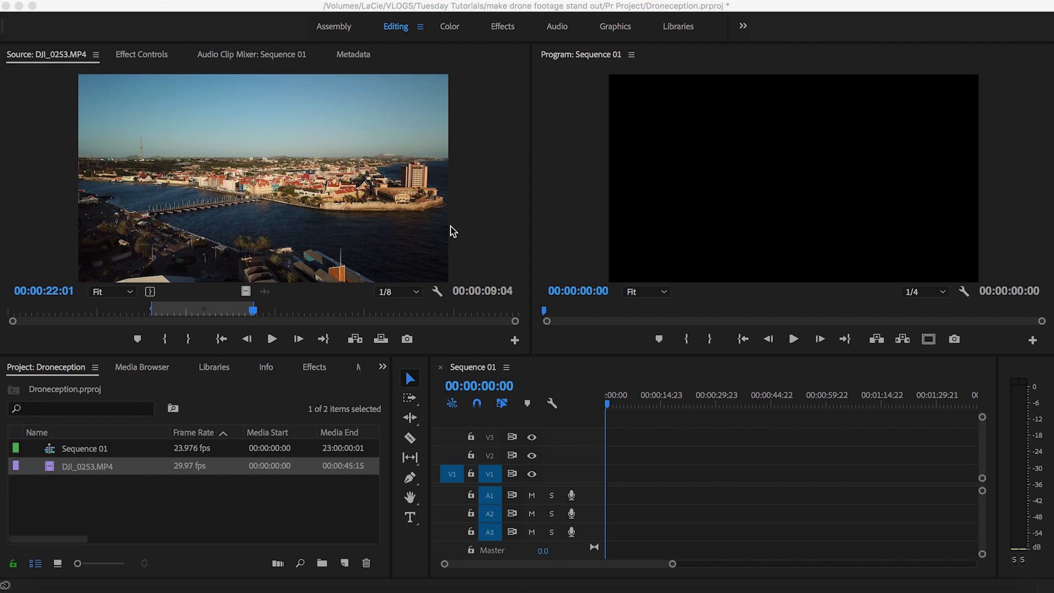
# Step: Place the DJI_0253.MP4 clip at the start of V1 in Sequence 01, keeping the existing sequence settings
pyautogui.click(88, 467)
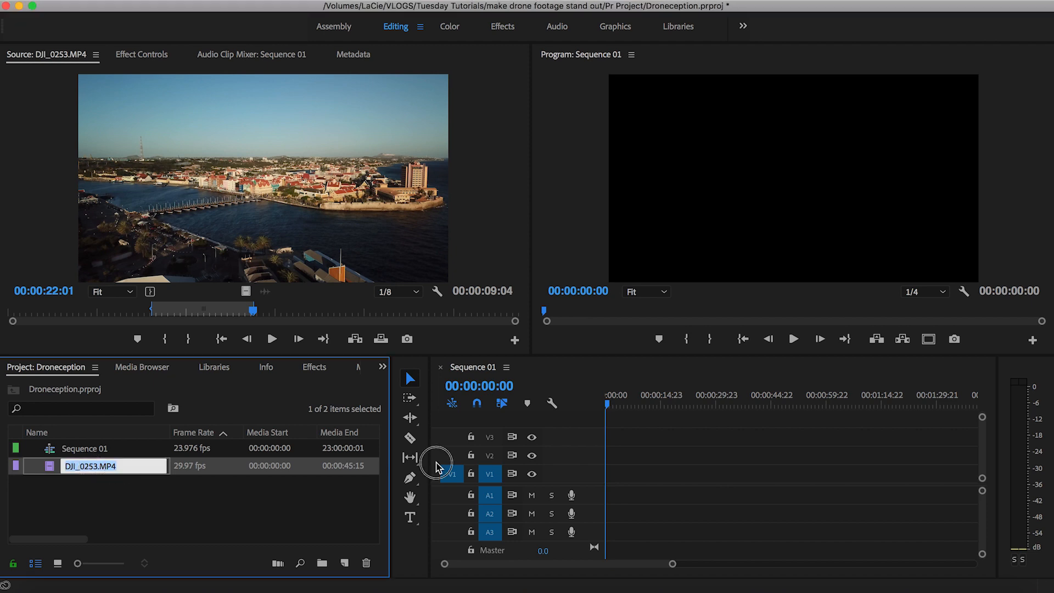
pyautogui.click(49, 467)
pyautogui.moveTo(50, 467); pyautogui.dragTo(607, 477)
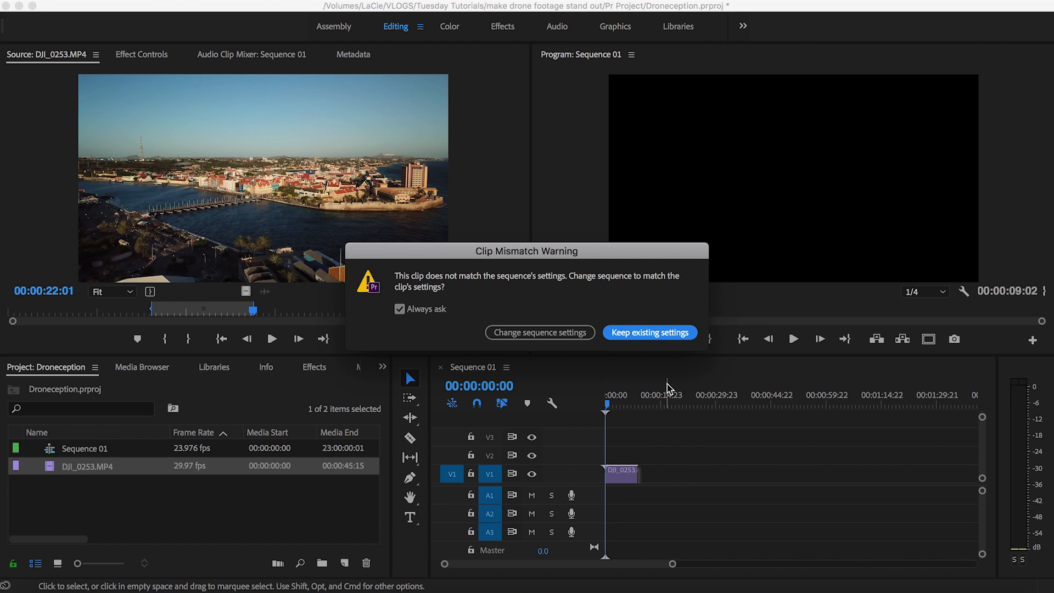
pyautogui.click(648, 332)
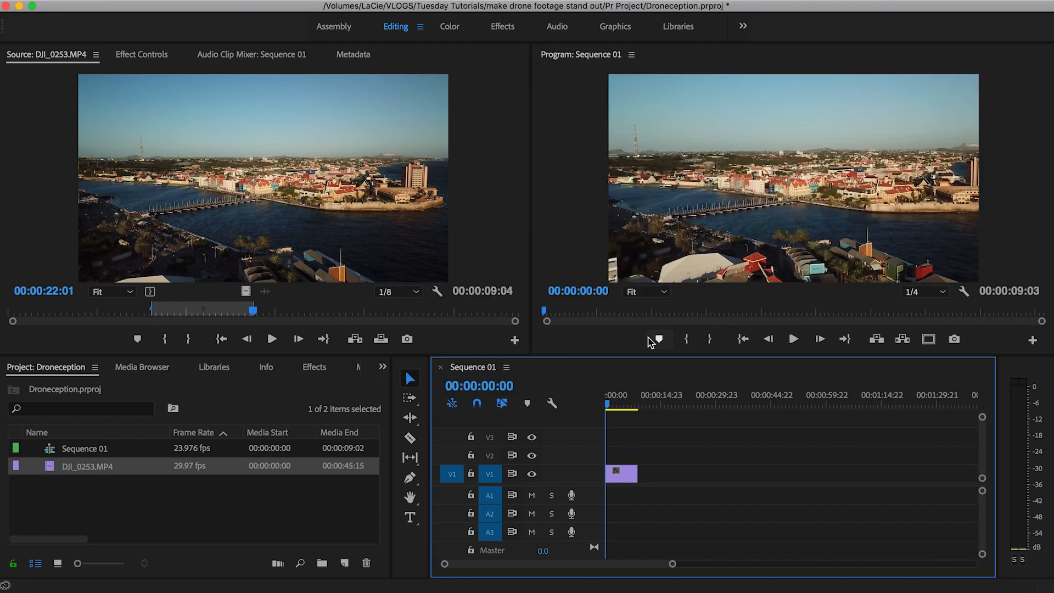
# Step: Fit the drone clip on V1 to the sequence frame with Set to Frame Size
pyautogui.rightClick(625, 475)
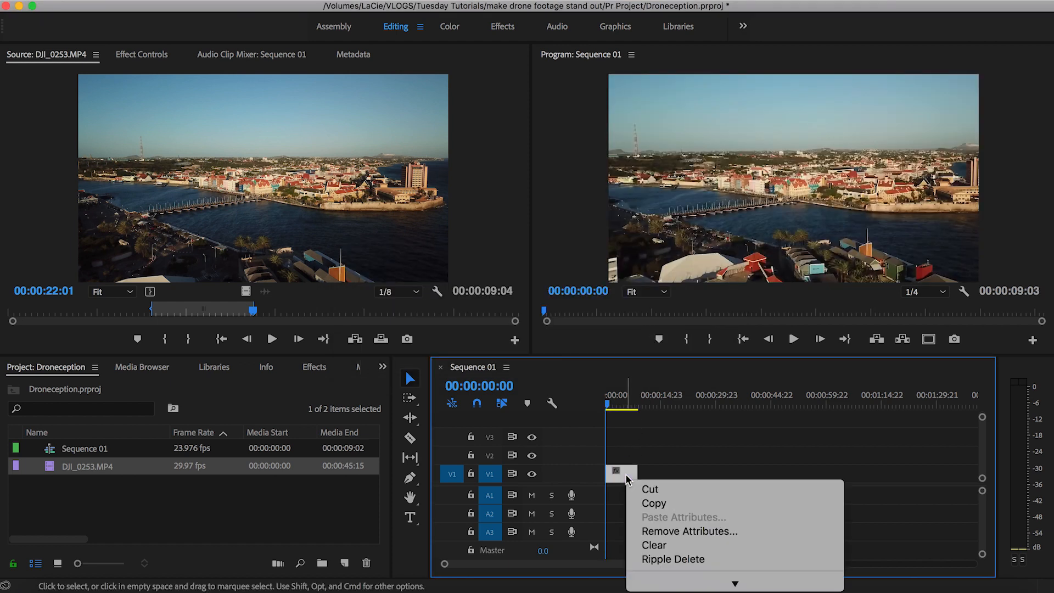
pyautogui.moveTo(747, 587)
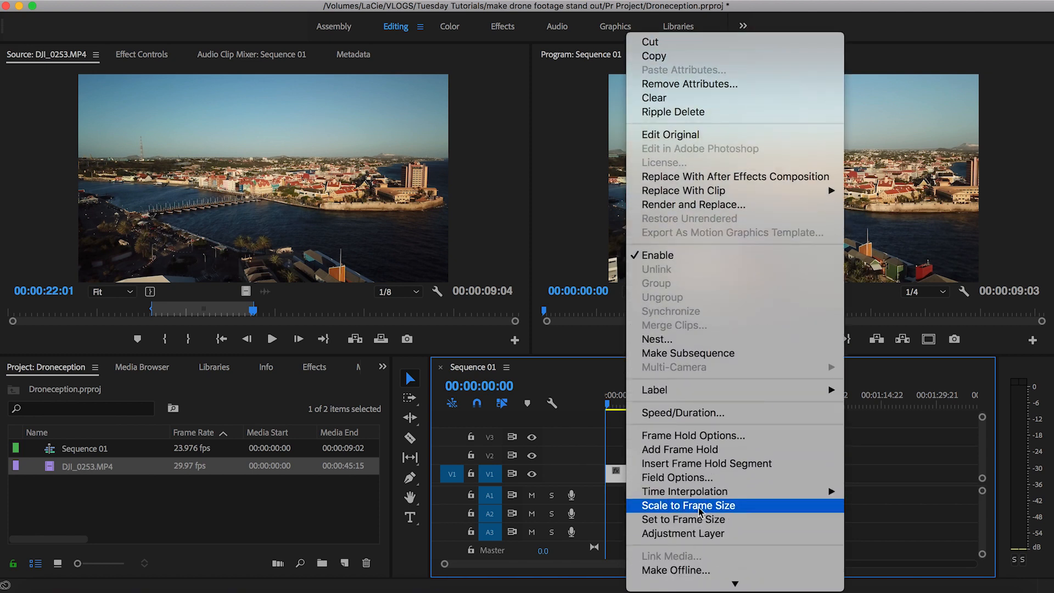
pyautogui.click(695, 521)
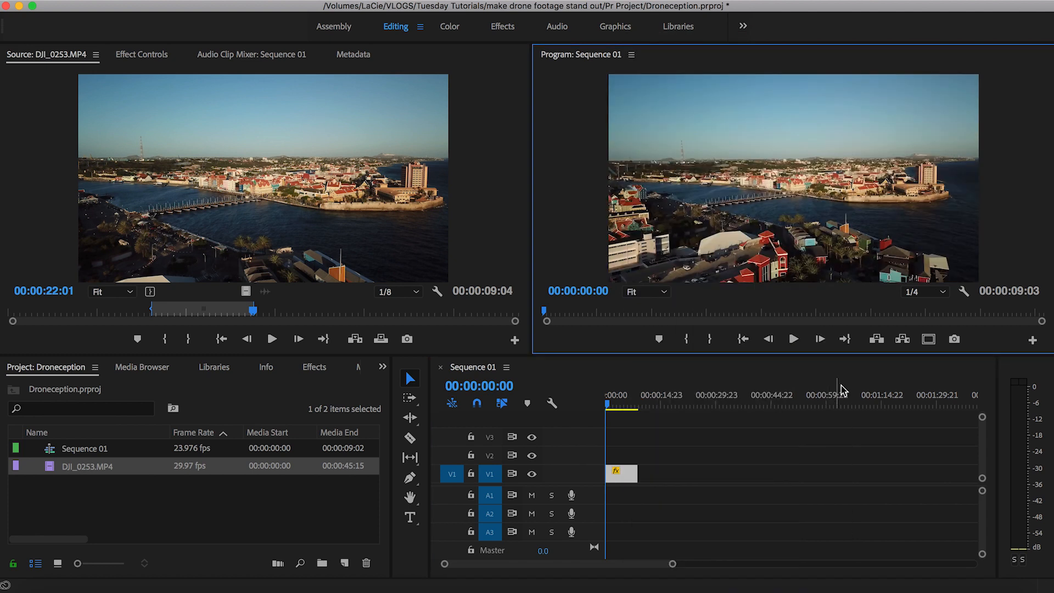
# Step: Show the safe margins in the Program monitor and look through its Button Editor, leaving the layout as it is
pyautogui.click(929, 342)
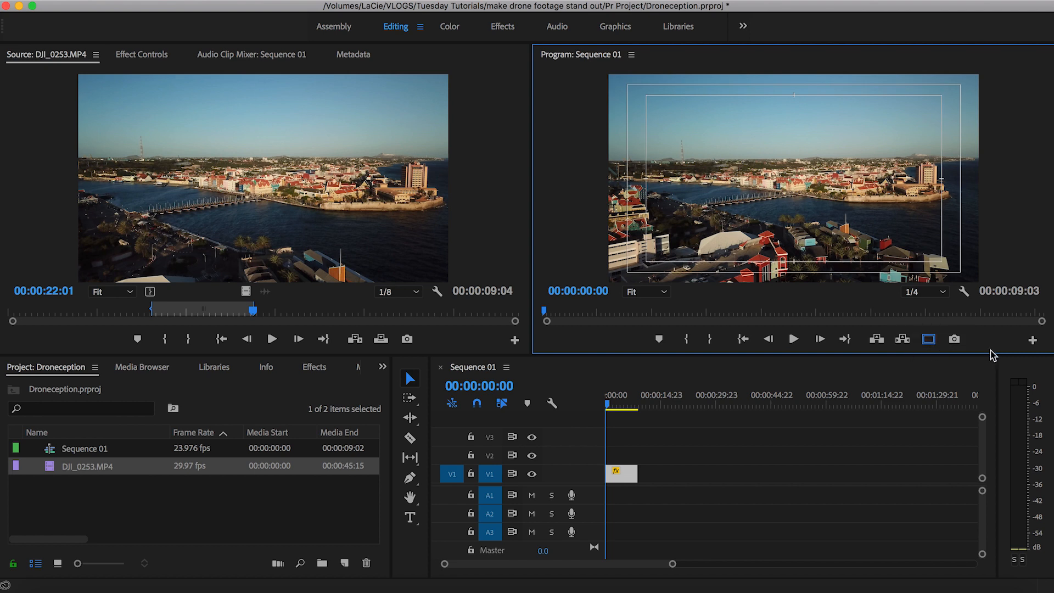
pyautogui.click(1032, 341)
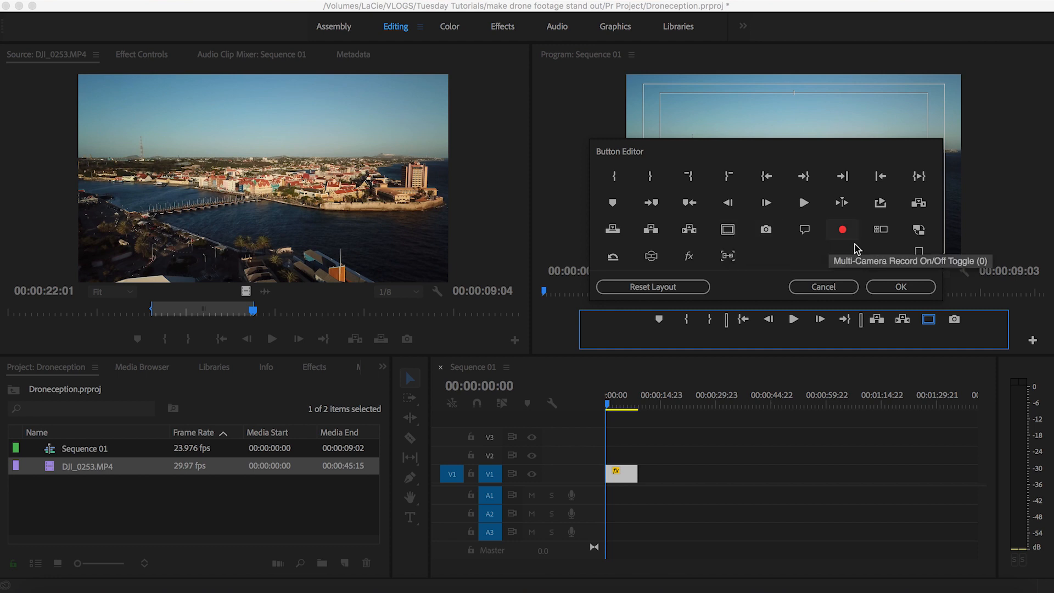
pyautogui.click(901, 287)
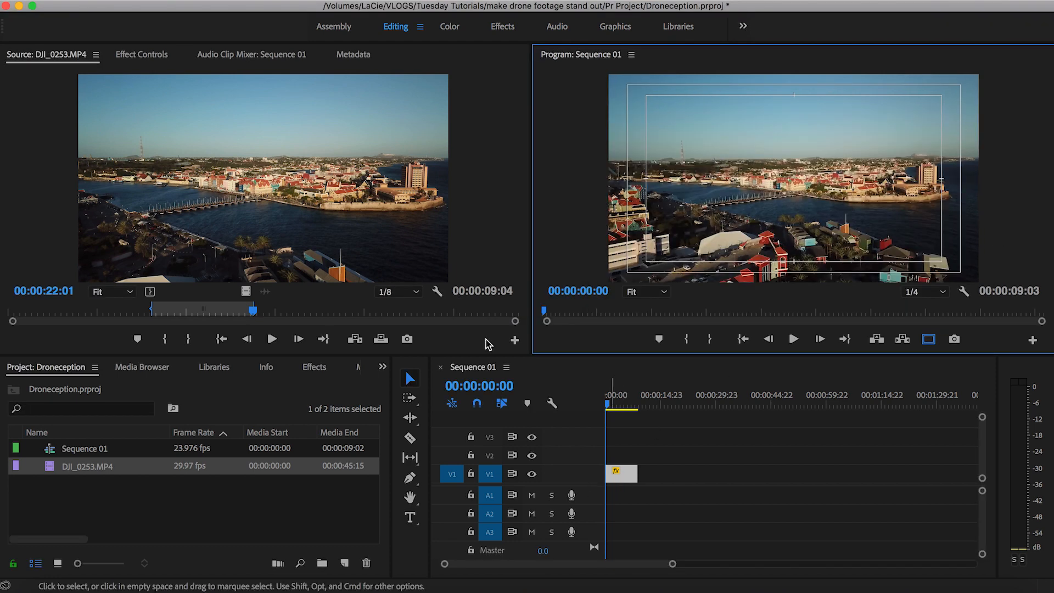
# Step: Move the V1 clip down in the frame by setting its vertical position to 928
pyautogui.click(139, 62)
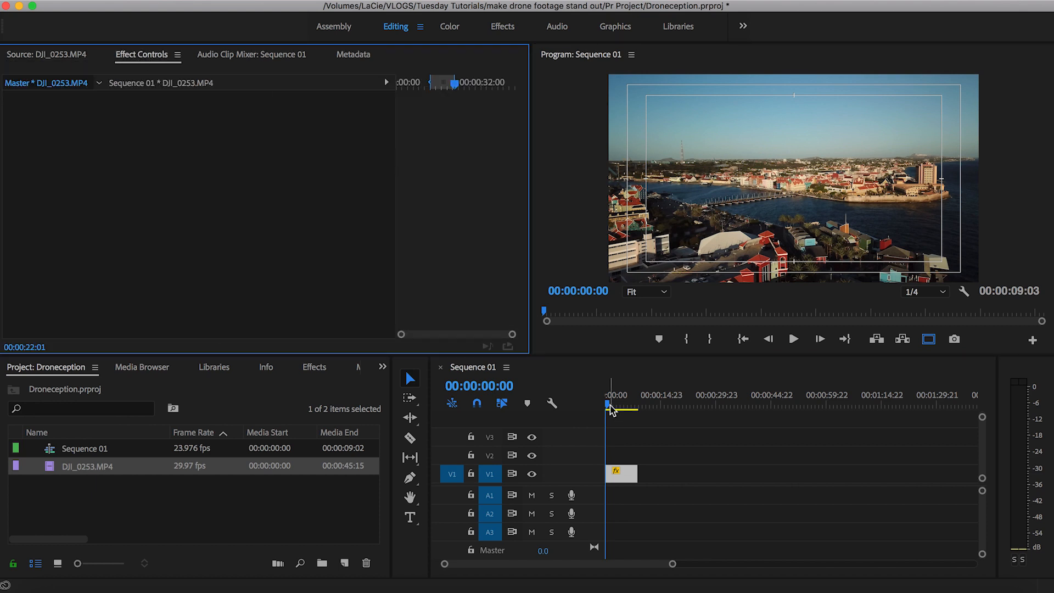
pyautogui.click(624, 477)
pyautogui.moveTo(242, 130); pyautogui.dragTo(455, 130)
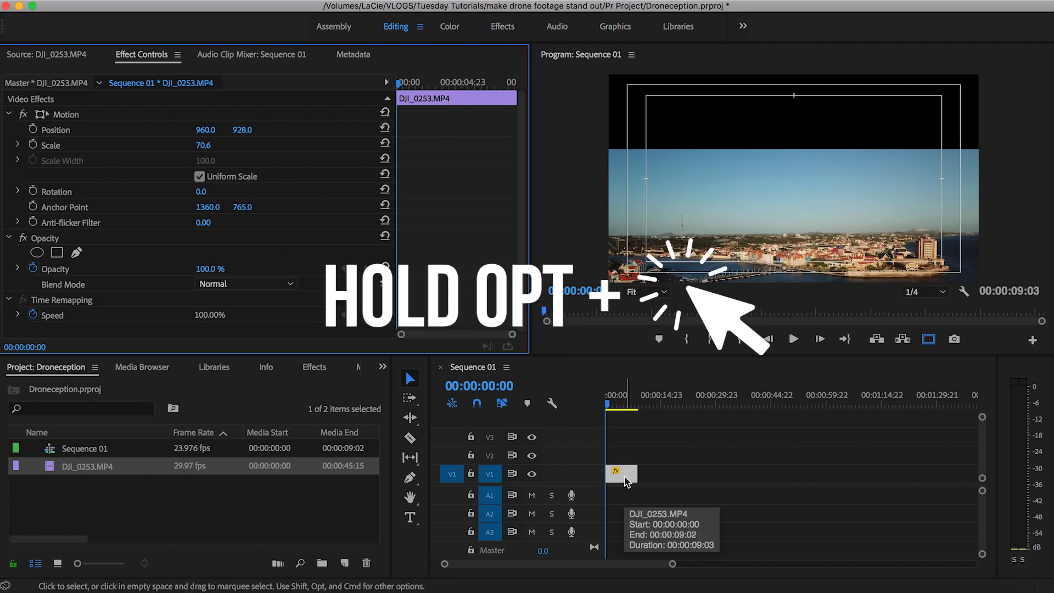
# Step: Duplicate the drone clip onto V2 and turn the copy upside down, with rotation 180° and vertical position 185
pyautogui.moveTo(626, 480); pyautogui.dragTo(623, 463)
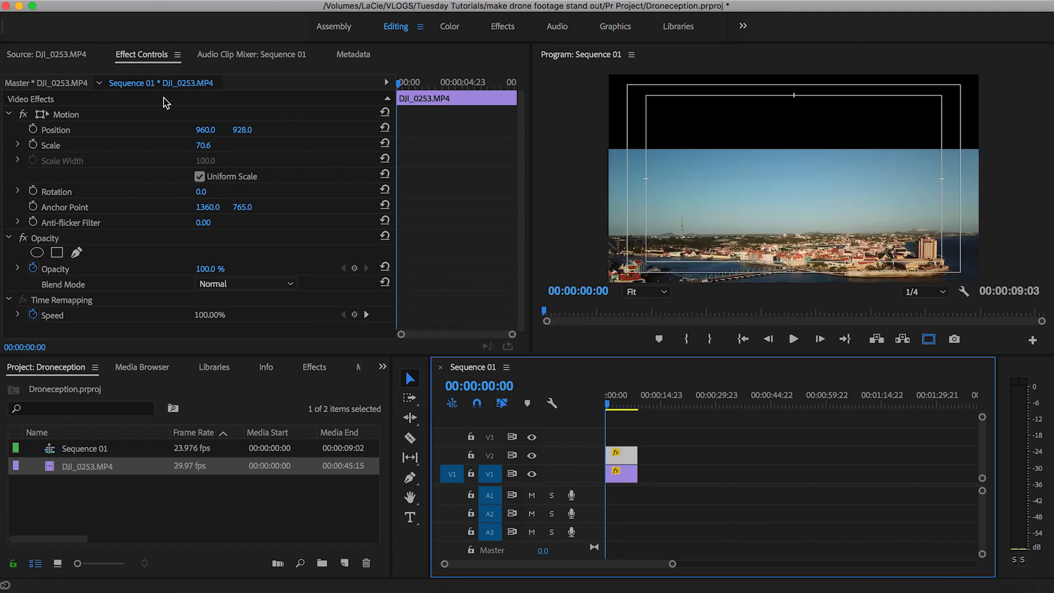
pyautogui.click(202, 191)
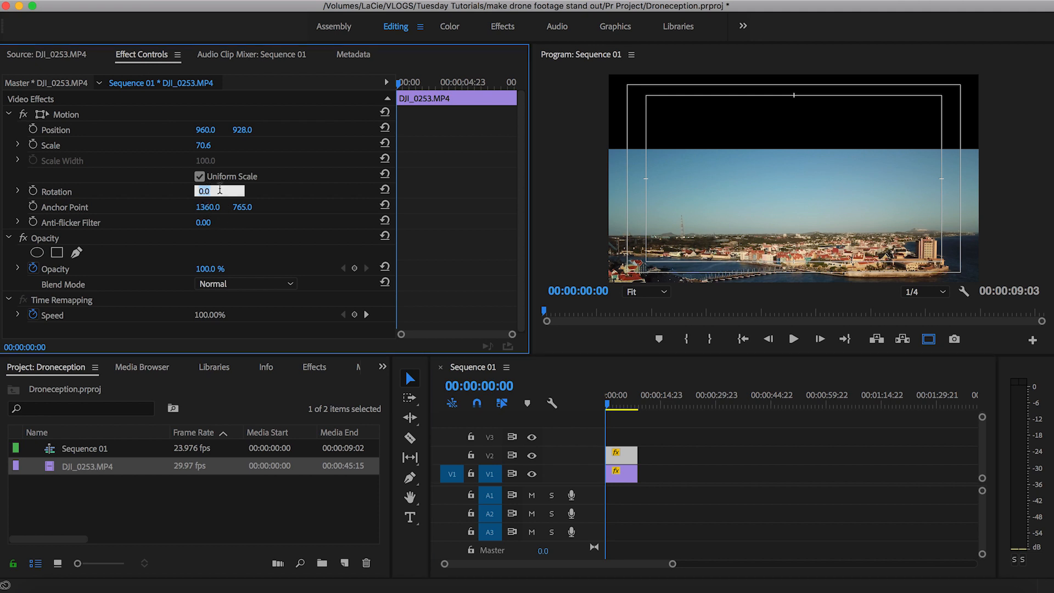
pyautogui.write('180')
pyautogui.press('Return')
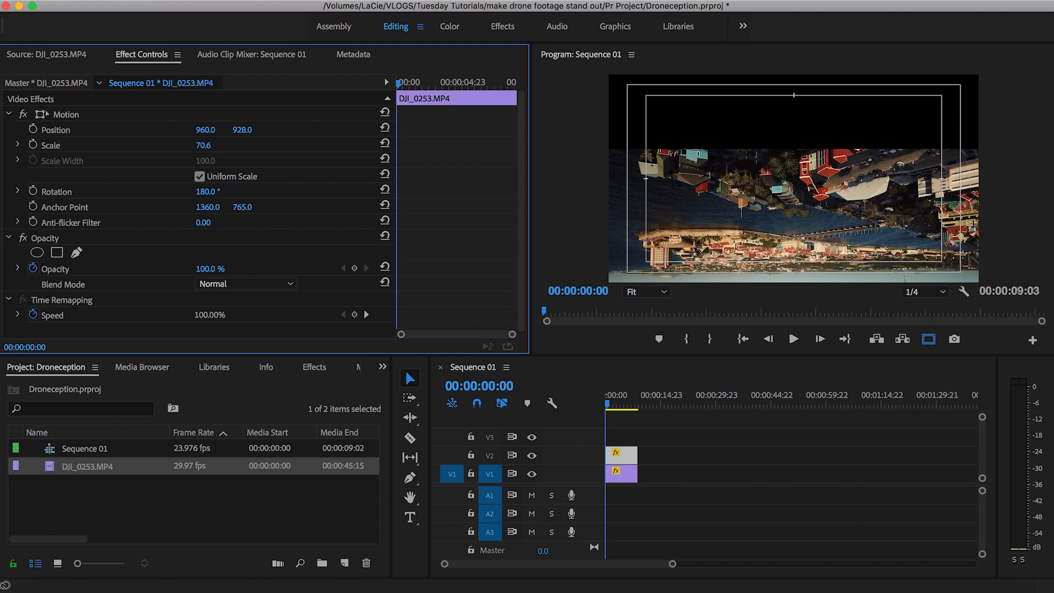
pyautogui.moveTo(244, 132); pyautogui.dragTo(96, 131)
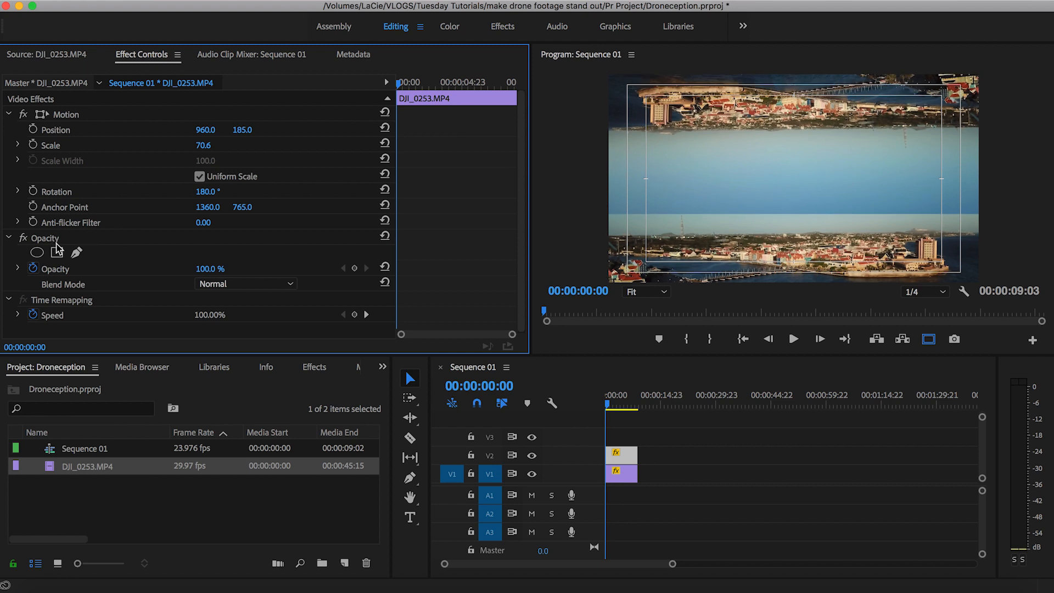
# Step: Add a rectangular opacity mask to the V2 clip and stretch it across the full width of the frame
pyautogui.click(58, 254)
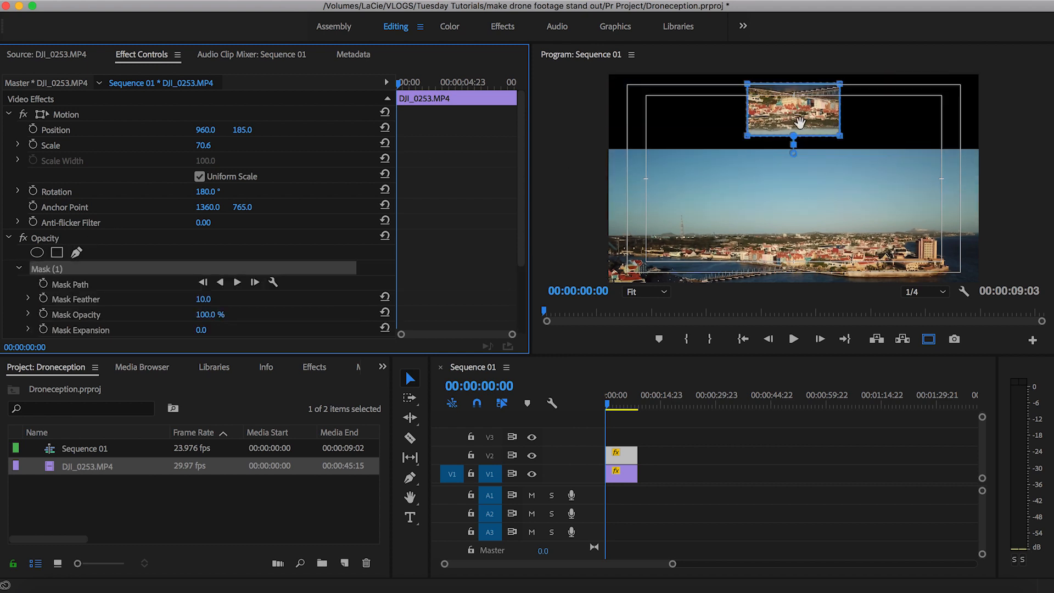
pyautogui.moveTo(756, 148); pyautogui.dragTo(648, 160)
pyautogui.moveTo(691, 125); pyautogui.dragTo(1001, 121)
pyautogui.moveTo(691, 174); pyautogui.dragTo(1001, 175)
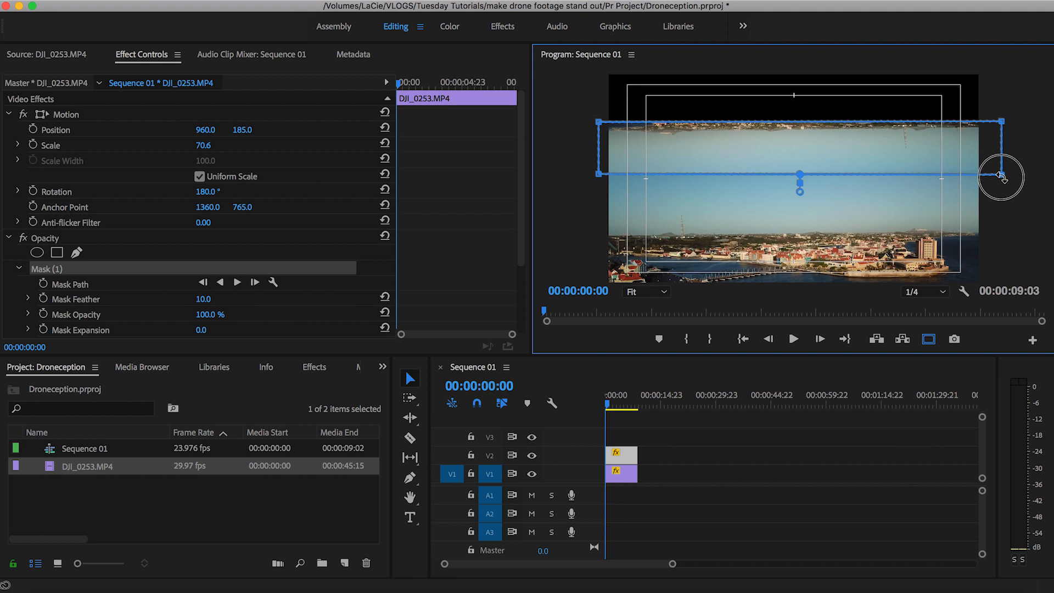
# Step: Invert the V2 clip's mask and move it down over the lower half of the sky, just above the lower city
pyautogui.moveTo(520, 217); pyautogui.dragTo(522, 274)
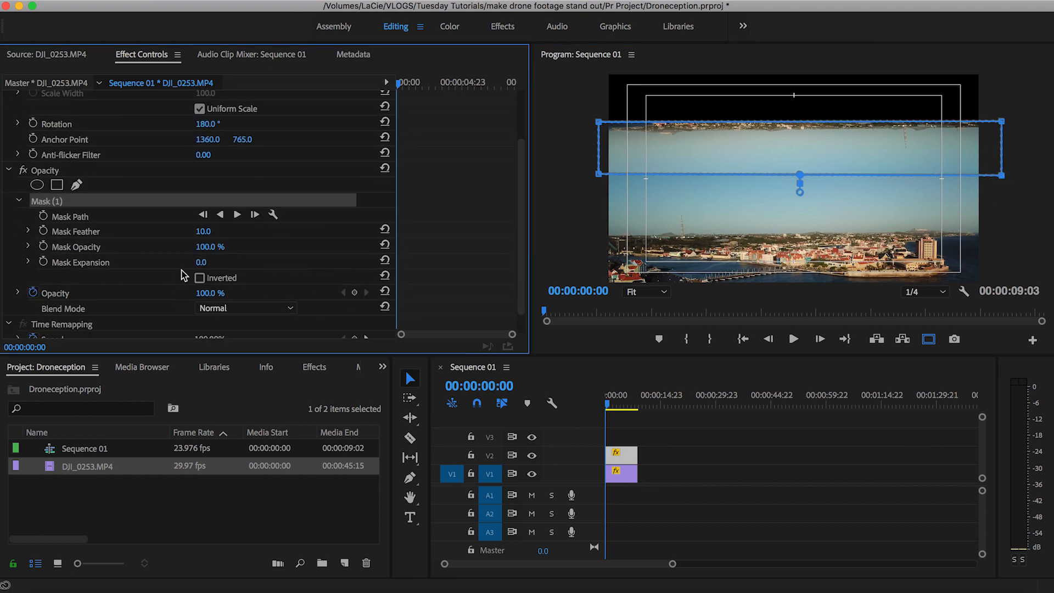
pyautogui.click(199, 279)
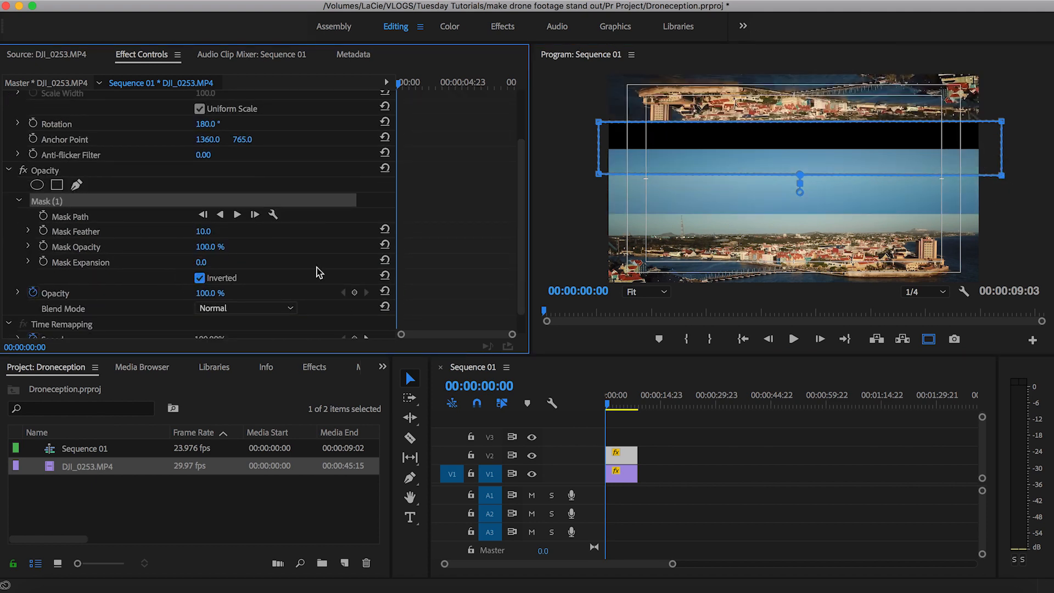
pyautogui.moveTo(830, 167)
pyautogui.mouseDown()
pyautogui.moveTo(829, 183)
pyautogui.moveTo(809, 177)
pyautogui.moveTo(844, 180)
pyautogui.mouseUp()
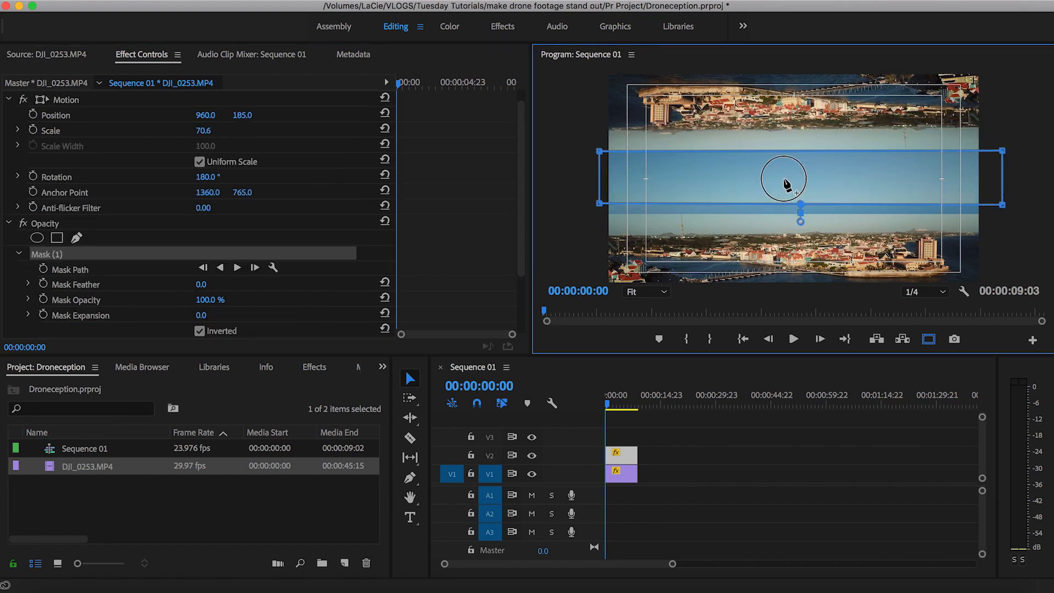
pyautogui.moveTo(784, 178); pyautogui.dragTo(803, 199)
# Step: Set the feather of the V2 clip's mask to 100 to blend the two skies
pyautogui.click(202, 284)
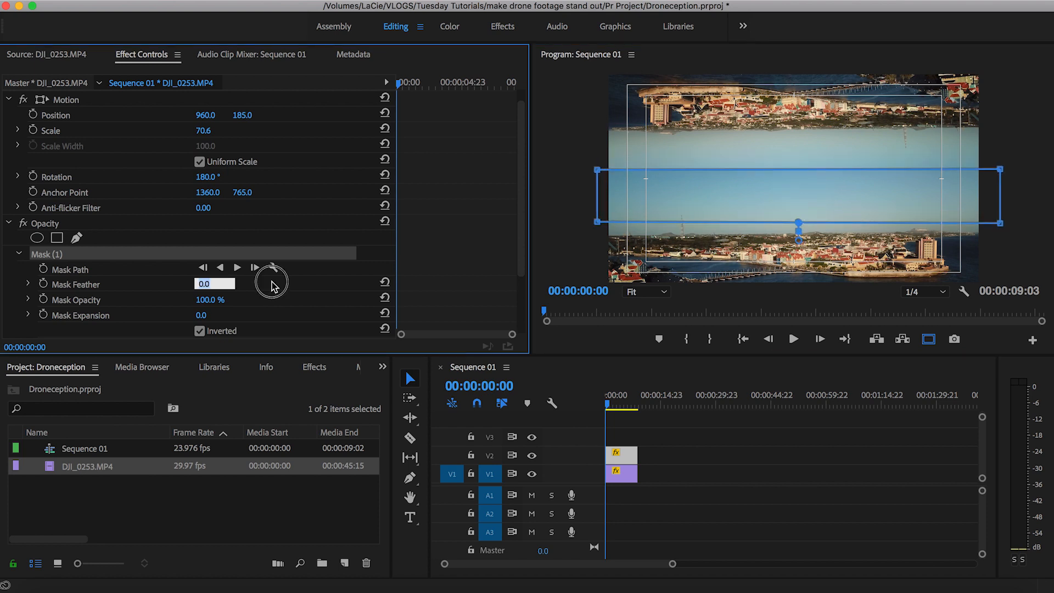
pyautogui.write('34')
pyautogui.press('Return')
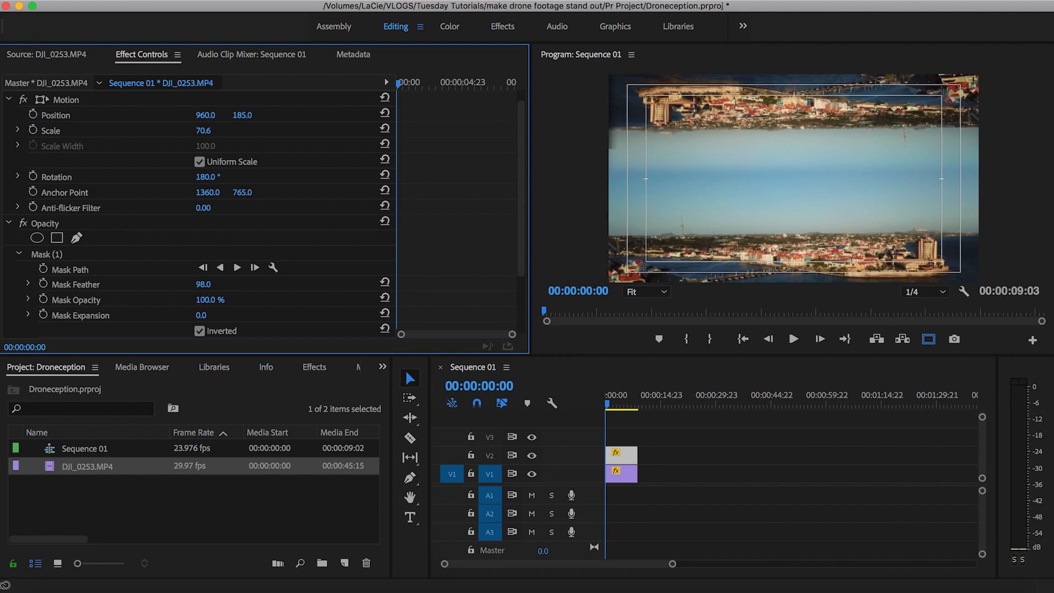
pyautogui.moveTo(203, 284); pyautogui.dragTo(204, 284)
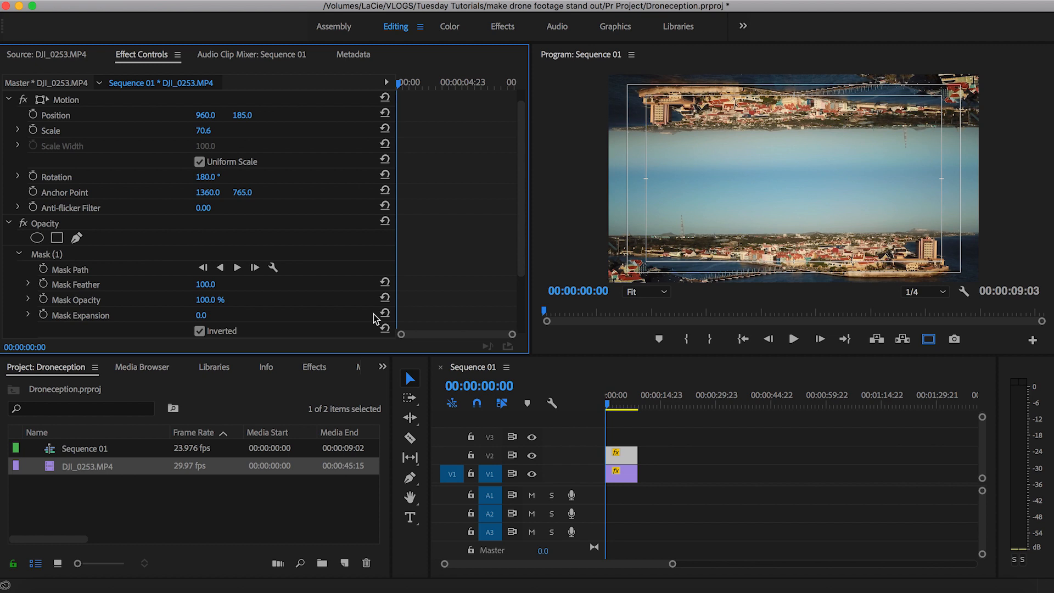
# Step: Reverse the playback of the upside-down clip on V2, keeping its speed at 100%
pyautogui.rightClick(628, 462)
pyautogui.moveTo(676, 591)
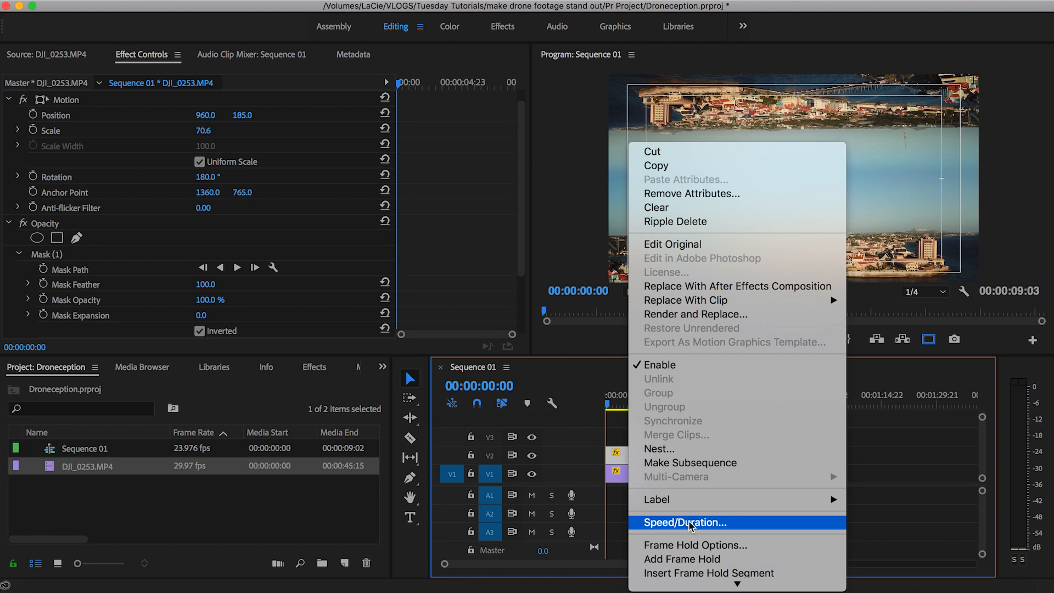
pyautogui.click(689, 520)
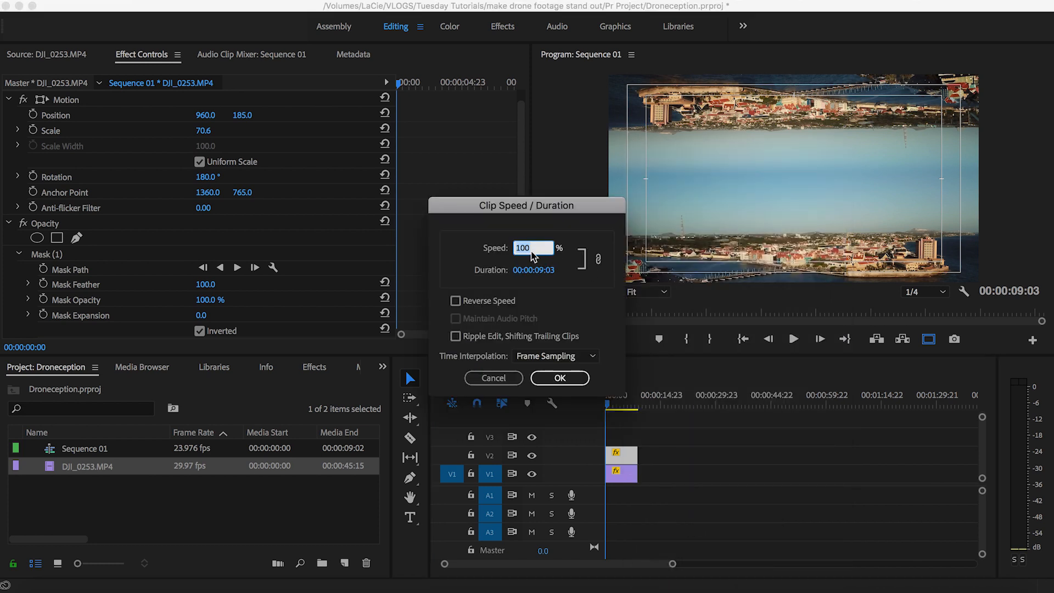
pyautogui.click(466, 302)
pyautogui.click(559, 378)
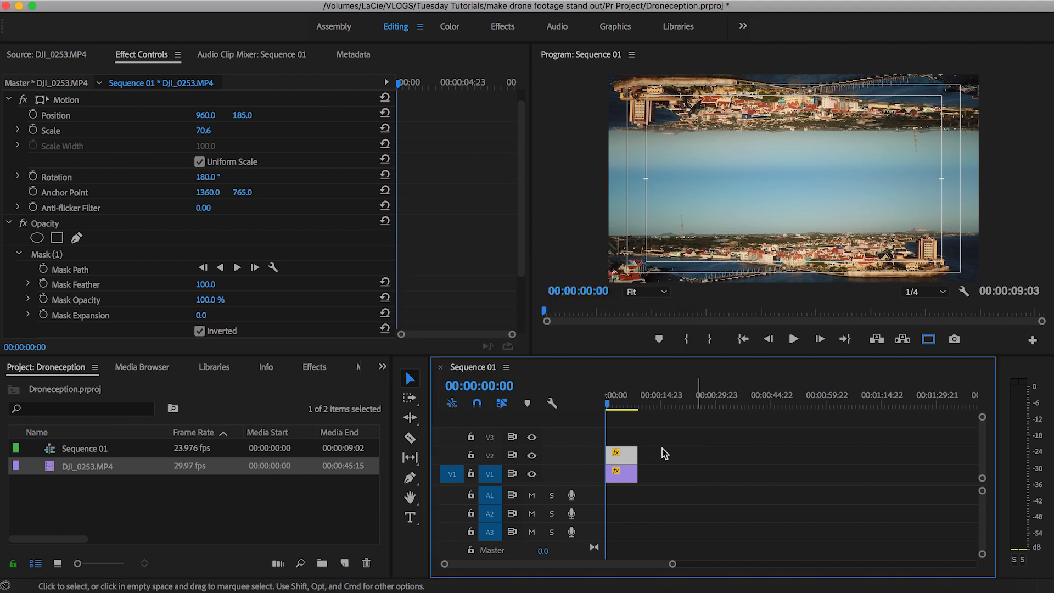
# Step: Nest the V1 and V2 clips together into one nested sequence, keeping the suggested name
pyautogui.keyDown('shift'); pyautogui.click(623, 472); pyautogui.keyUp('shift')
pyautogui.rightClick(627, 459)
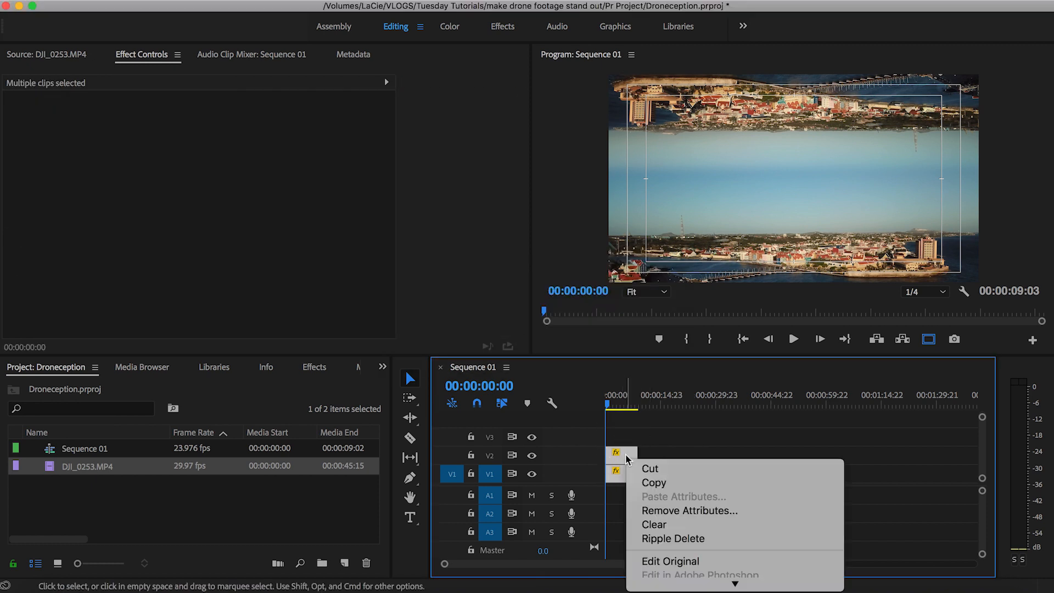
pyautogui.click(670, 543)
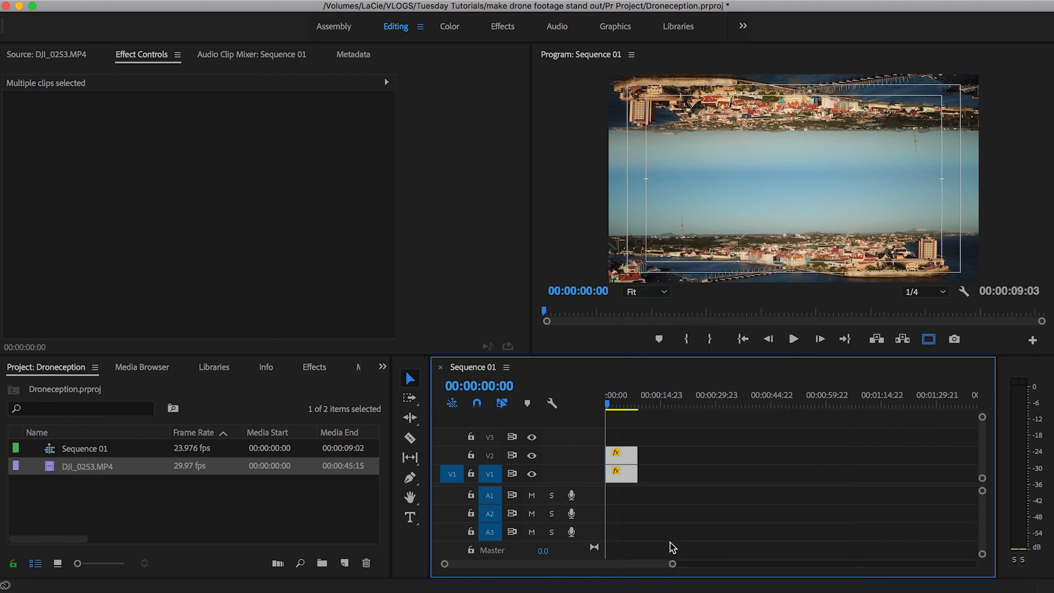
pyautogui.click(560, 317)
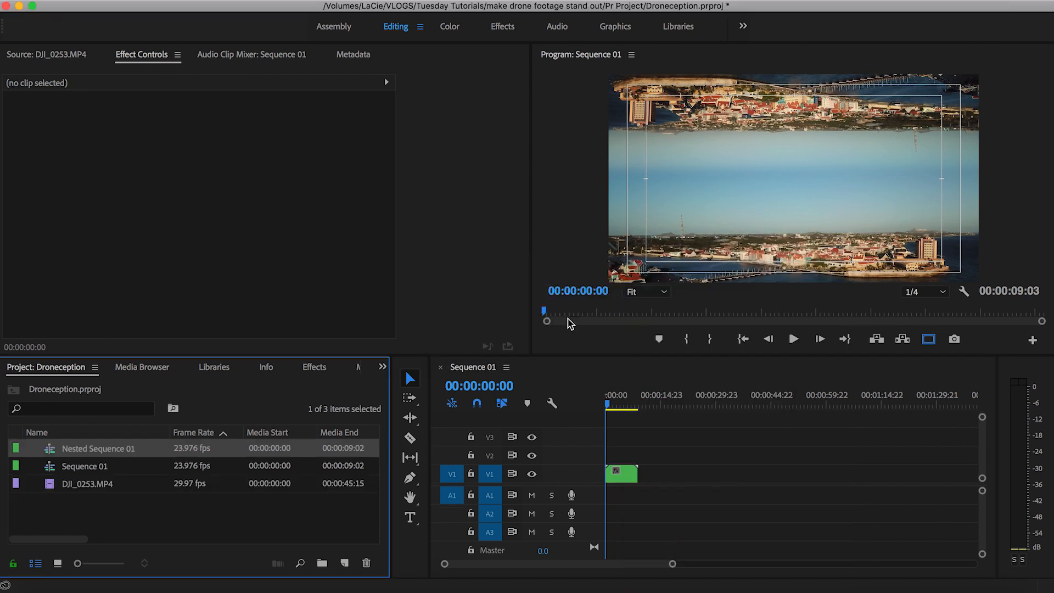
# Step: Keyframe the nested clip's rotation from 0° at its start to 10° at its end, and scale the clip to 128
pyautogui.click(626, 474)
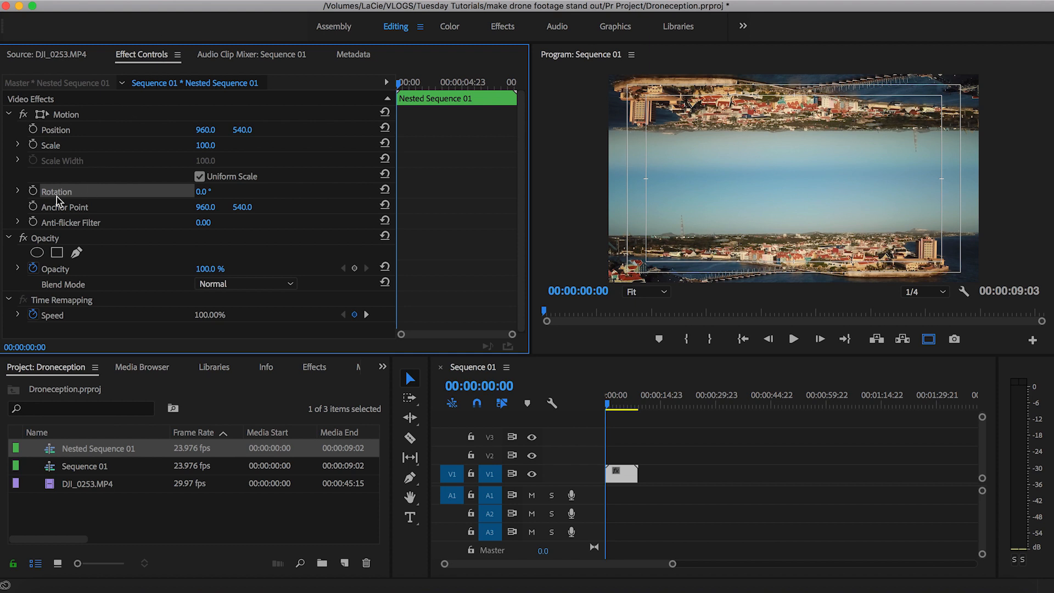
pyautogui.click(33, 191)
pyautogui.moveTo(400, 83); pyautogui.dragTo(511, 88)
pyautogui.click(226, 190)
pyautogui.write('10')
pyautogui.press('Return')
pyautogui.moveTo(512, 192); pyautogui.dragTo(518, 192)
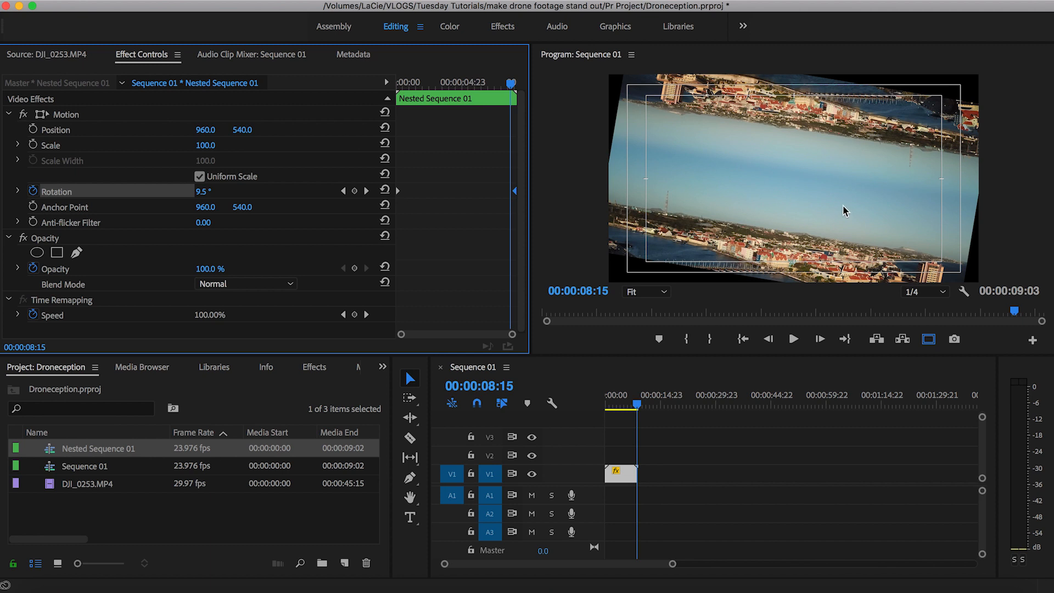
pyautogui.moveTo(205, 145); pyautogui.dragTo(214, 146)
pyautogui.moveTo(636, 403); pyautogui.dragTo(606, 405)
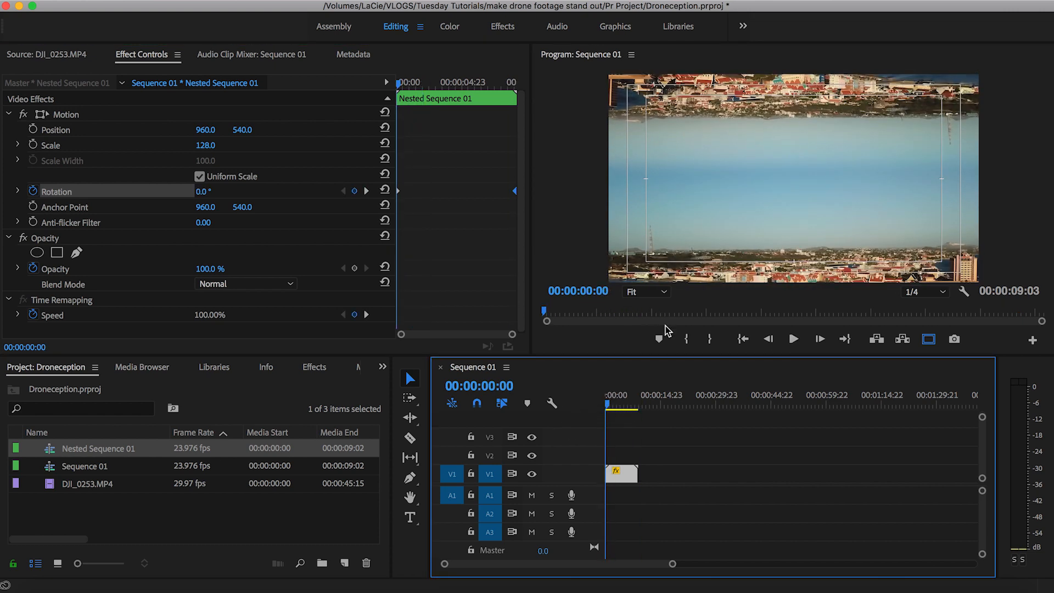
# Step: Open the nested sequence and adjust the vertical positions of its two clips to bring the mirrored cities closer together
pyautogui.doubleClick(620, 473)
pyautogui.click(627, 477)
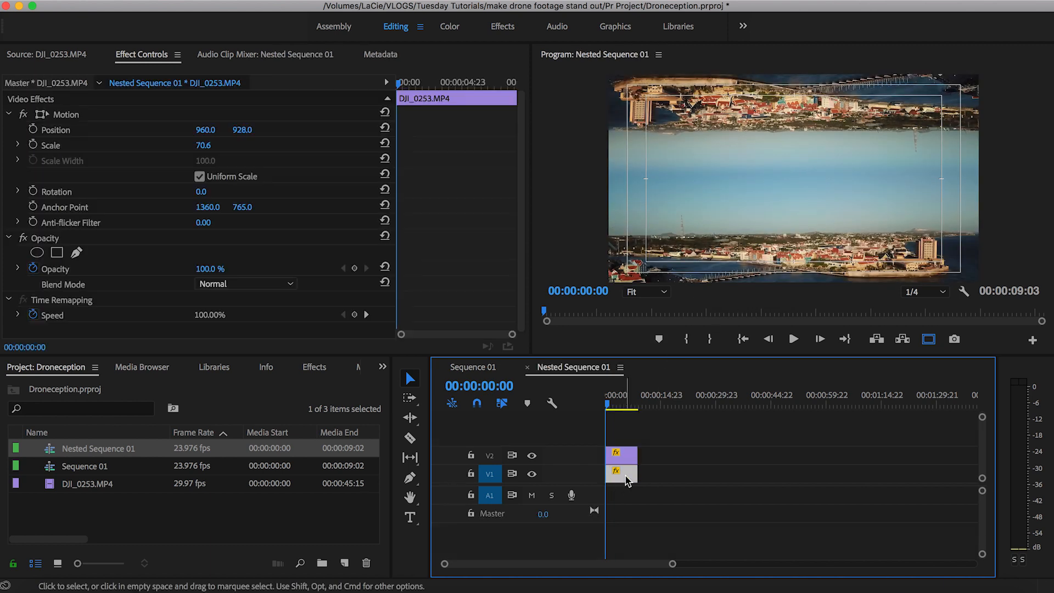
pyautogui.moveTo(242, 131)
pyautogui.mouseDown()
pyautogui.moveTo(228, 132)
pyautogui.moveTo(267, 130)
pyautogui.moveTo(244, 129)
pyautogui.mouseUp()
pyautogui.click(619, 455)
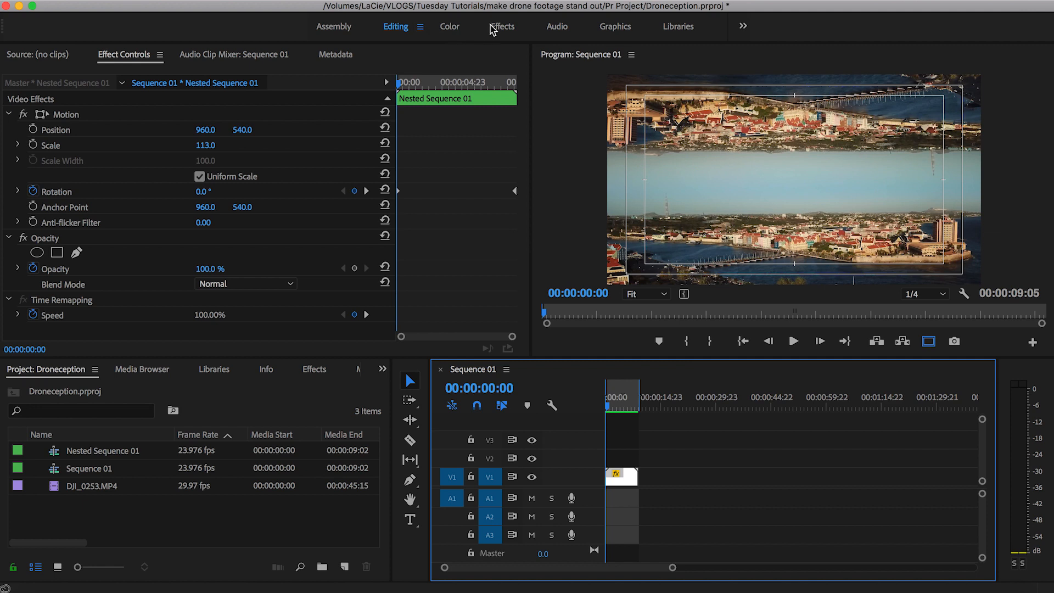
# Step: Find the saved Warp Stabilizer VFX preset and apply it to the nested clip on V1
pyautogui.click(501, 27)
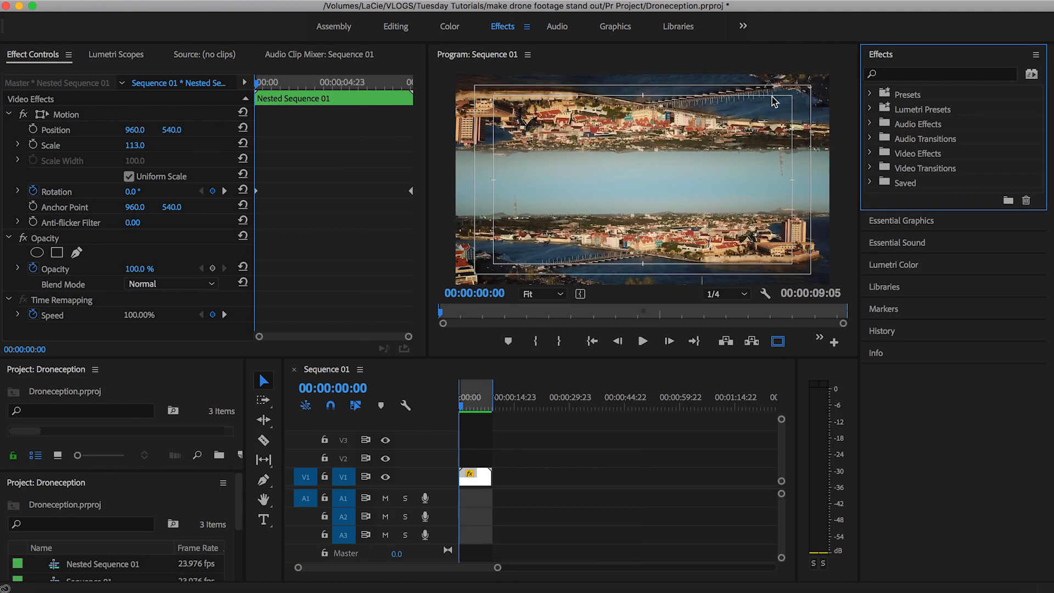
pyautogui.click(913, 77)
pyautogui.write('warp')
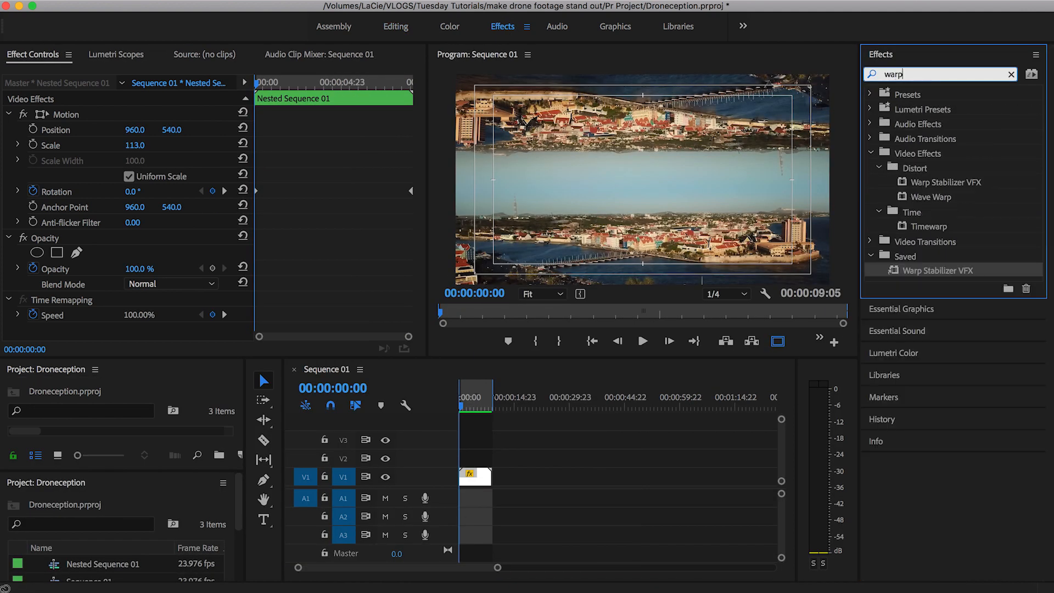
pyautogui.write(' s')
pyautogui.moveTo(930, 235); pyautogui.dragTo(479, 475)
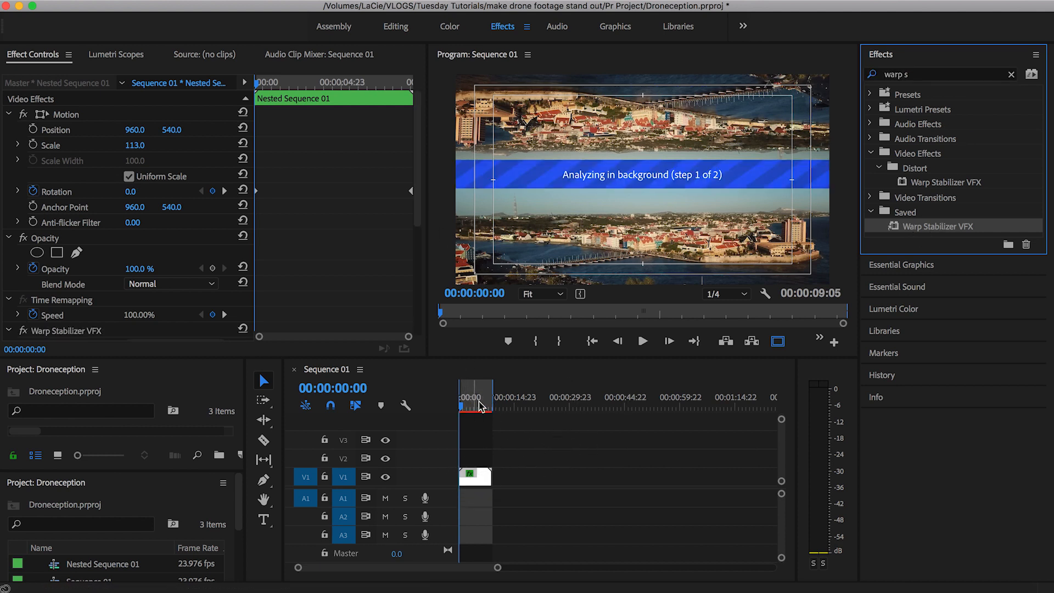
pyautogui.click(421, 170)
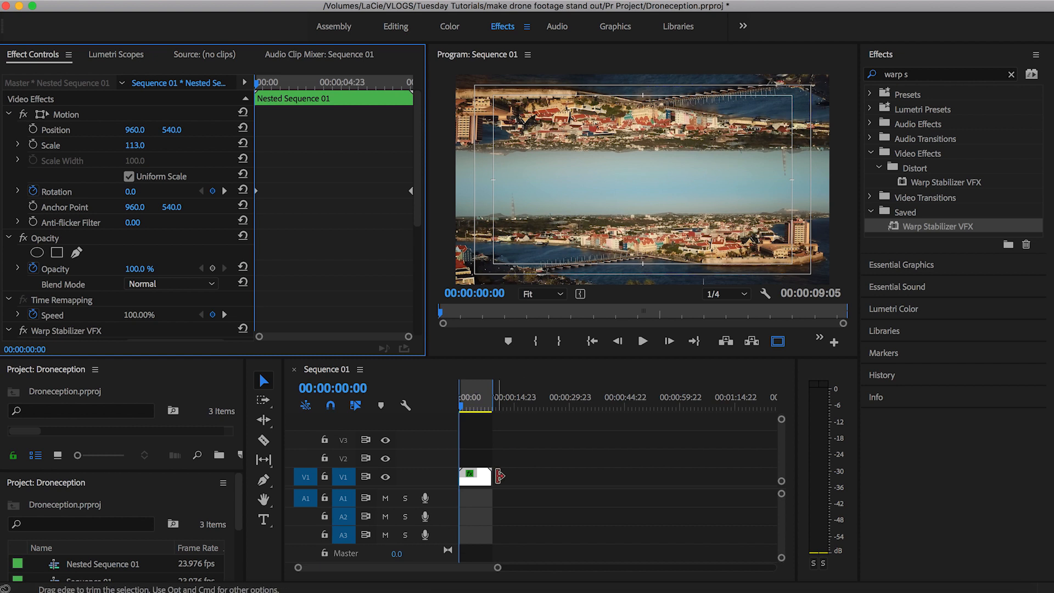
# Step: Nest the stabilized clip on V1 into another nested sequence, keeping the suggested name
pyautogui.rightClick(475, 482)
pyautogui.moveTo(522, 586)
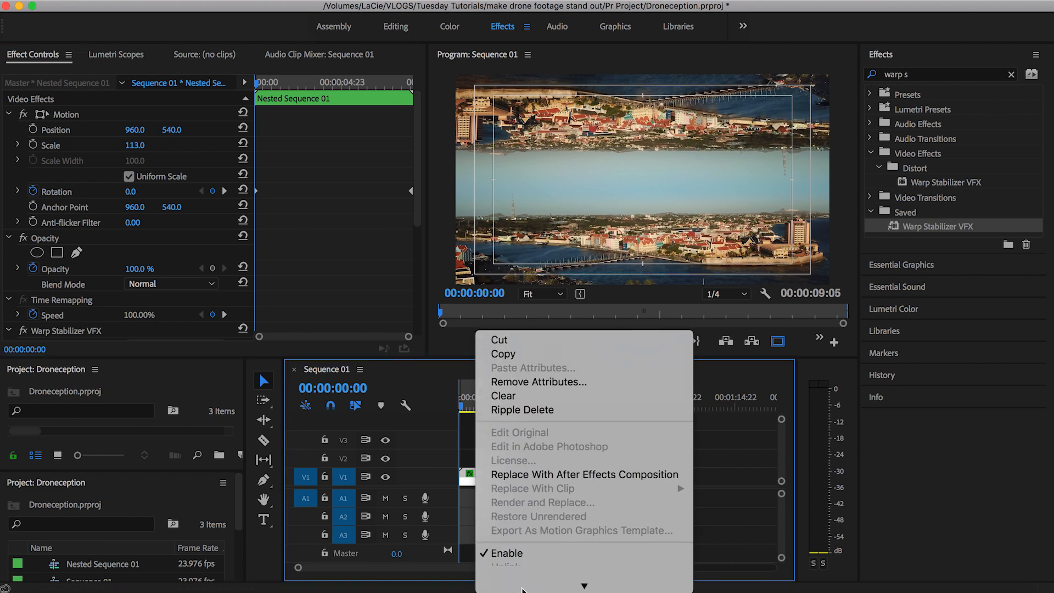
pyautogui.click(510, 458)
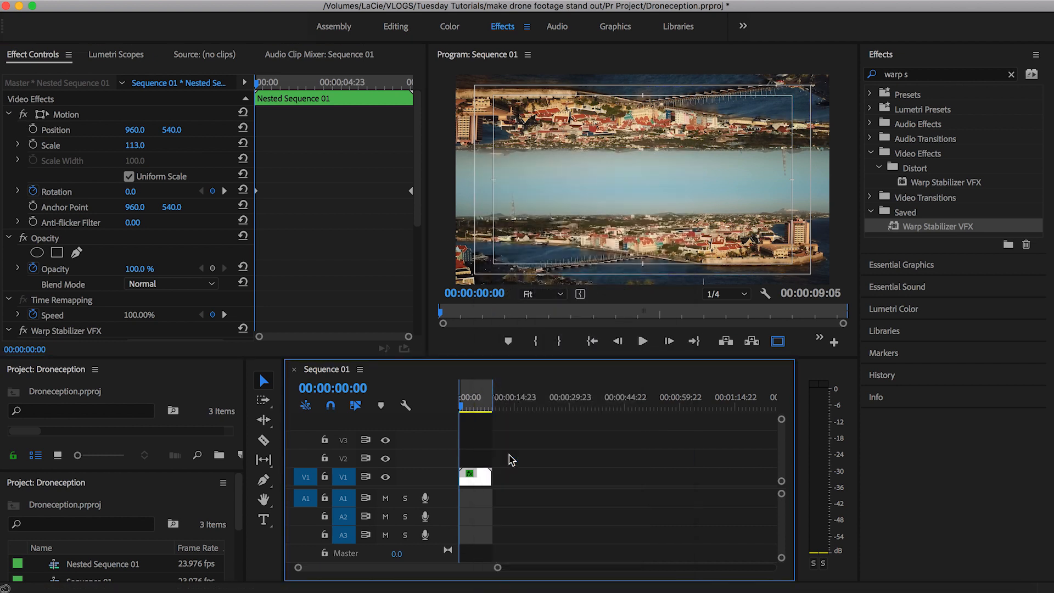
pyautogui.click(570, 322)
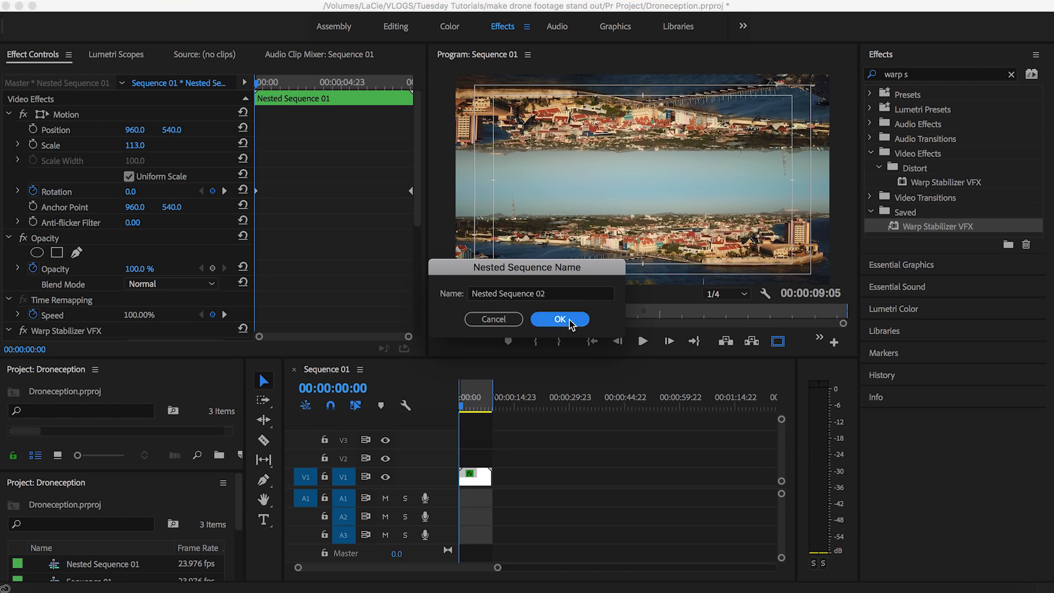
# Step: Set the newly nested clip's speed to 175% with Optical Flow time interpolation, and play the sequence from the start
pyautogui.rightClick(479, 479)
pyautogui.moveTo(588, 586)
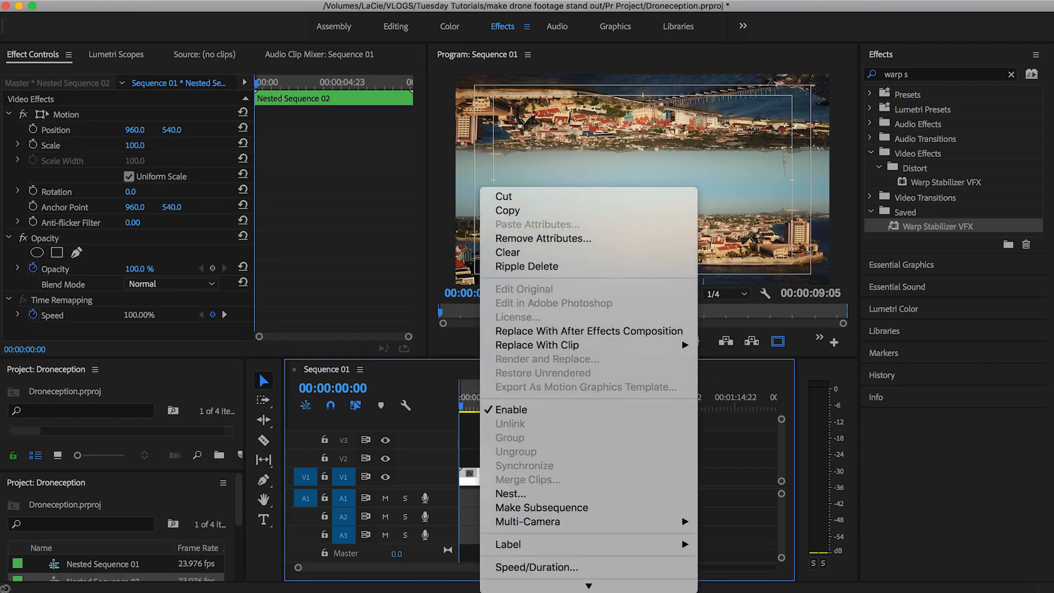
pyautogui.moveTo(543, 405)
pyautogui.click(540, 427)
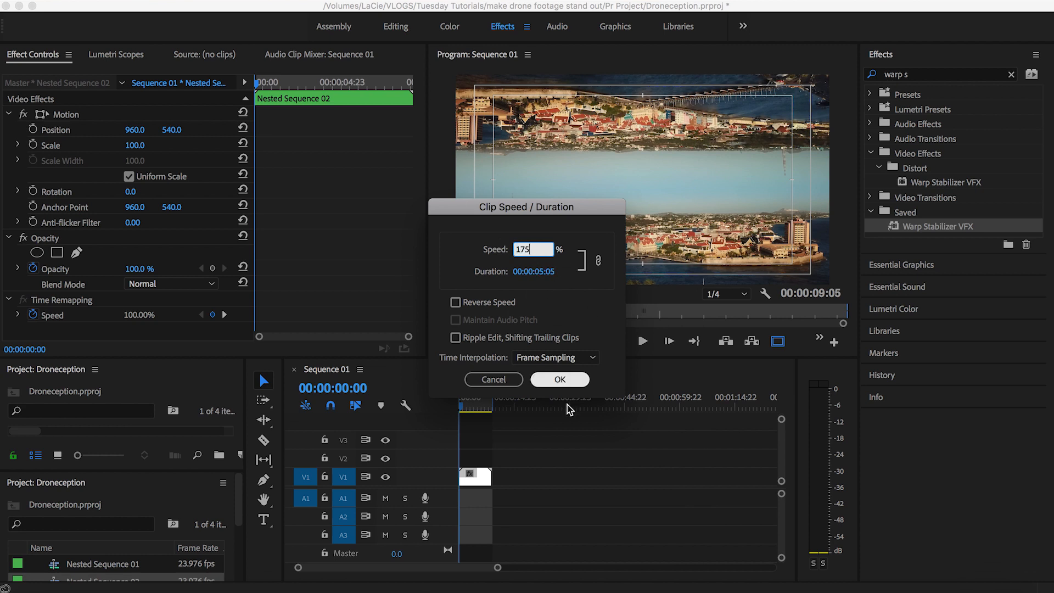
pyautogui.click(585, 358)
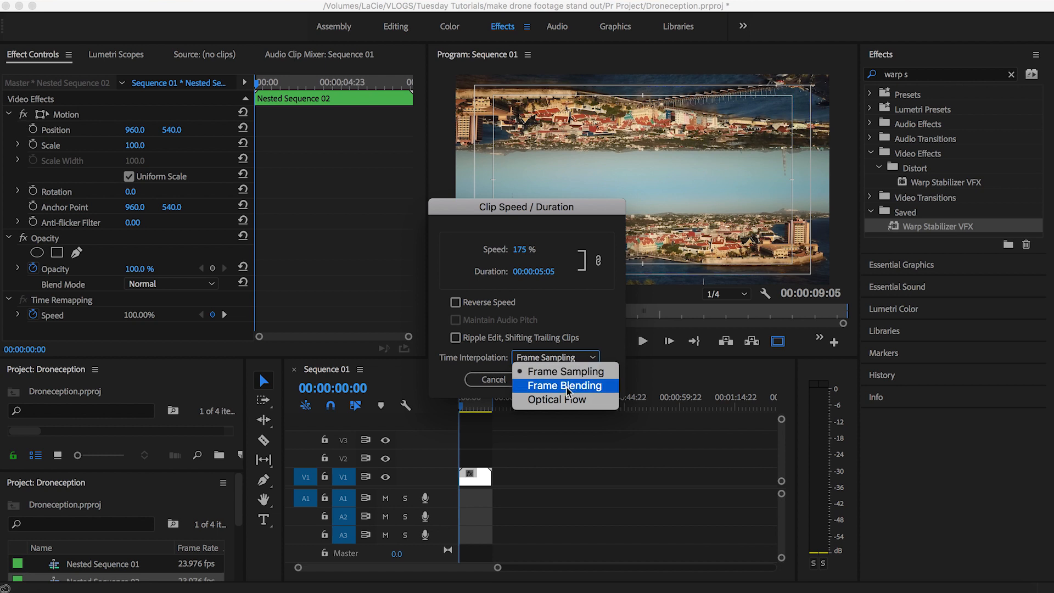
pyautogui.click(563, 404)
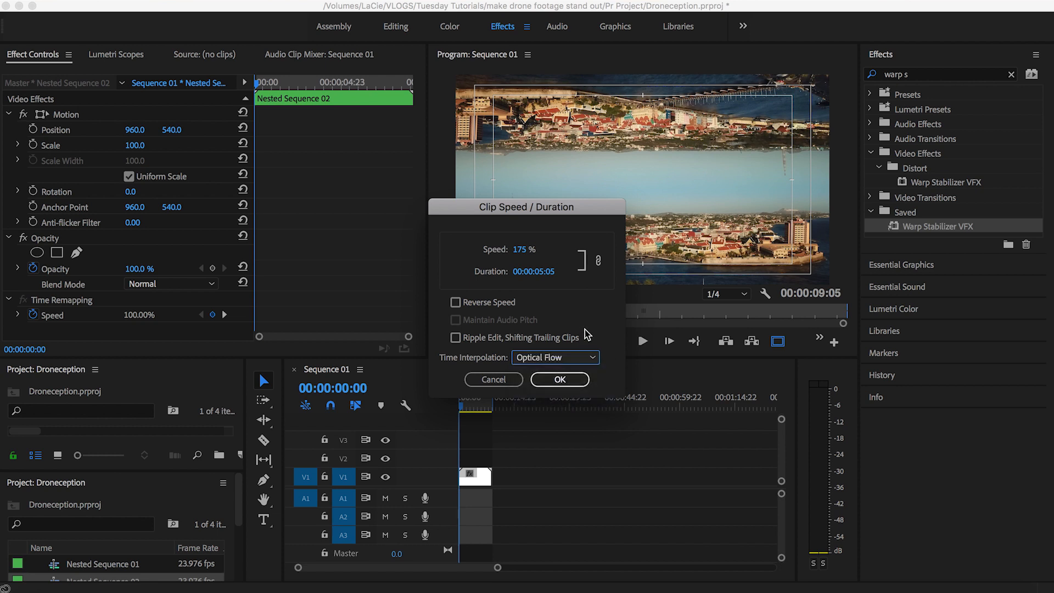
pyautogui.click(571, 380)
pyautogui.press('space')
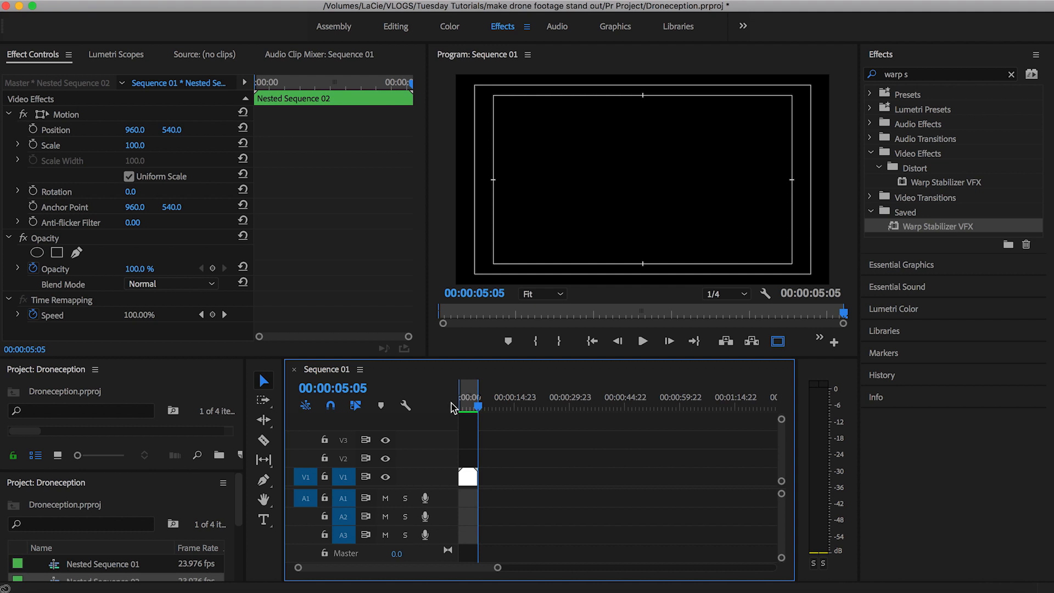
pyautogui.moveTo(476, 409); pyautogui.dragTo(395, 409)
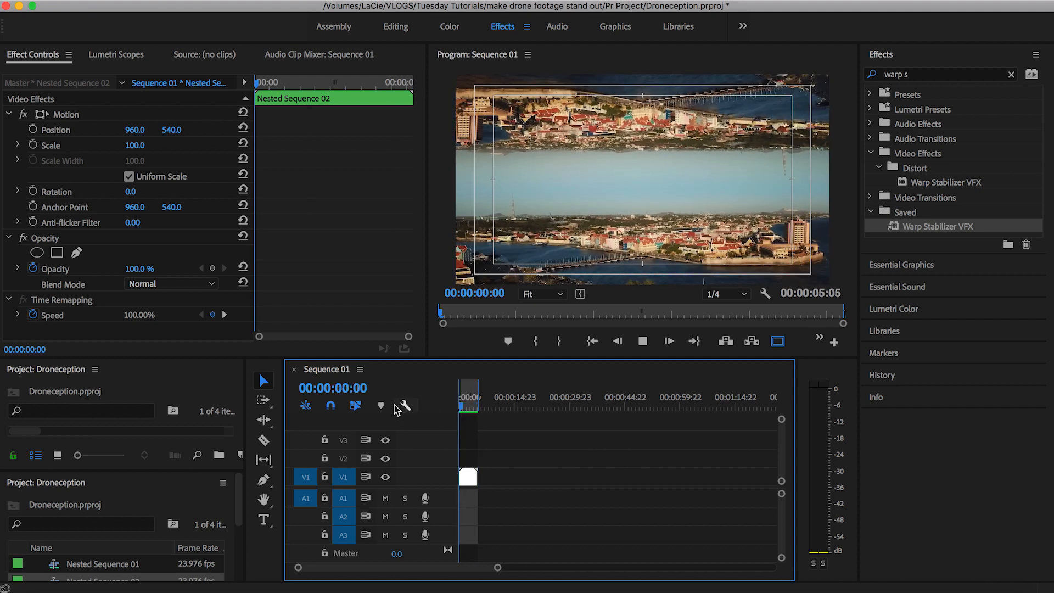